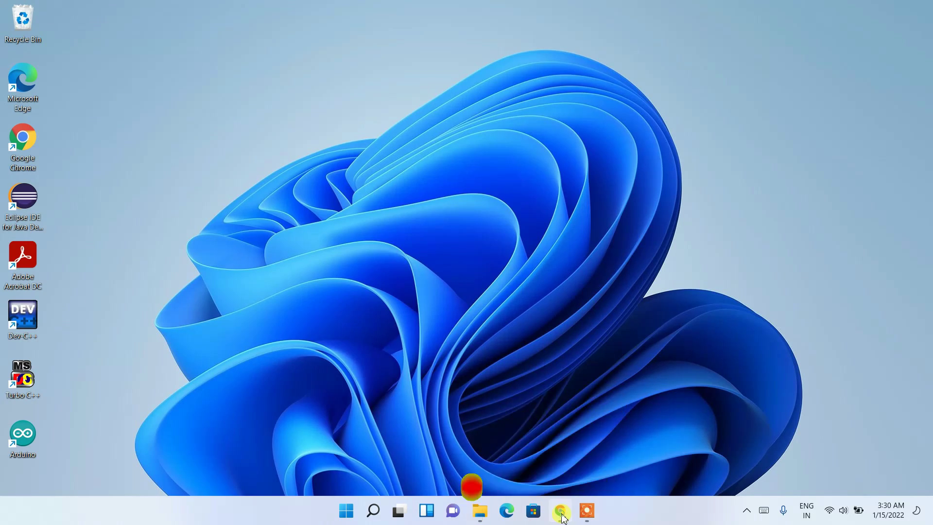
Step: Search Google for 'visual studio code download' from Chrome's address bar suggestions
left_click(661, 32)
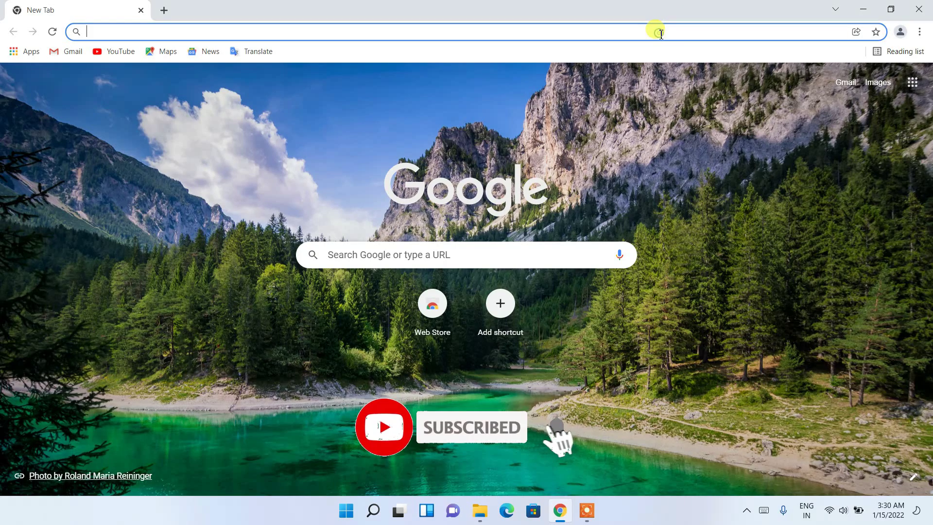
type("visua")
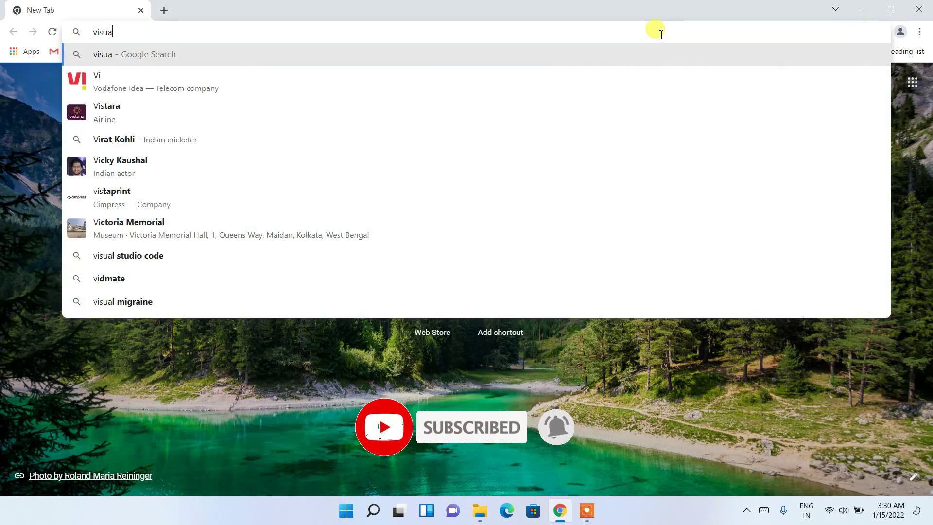
type("l stu")
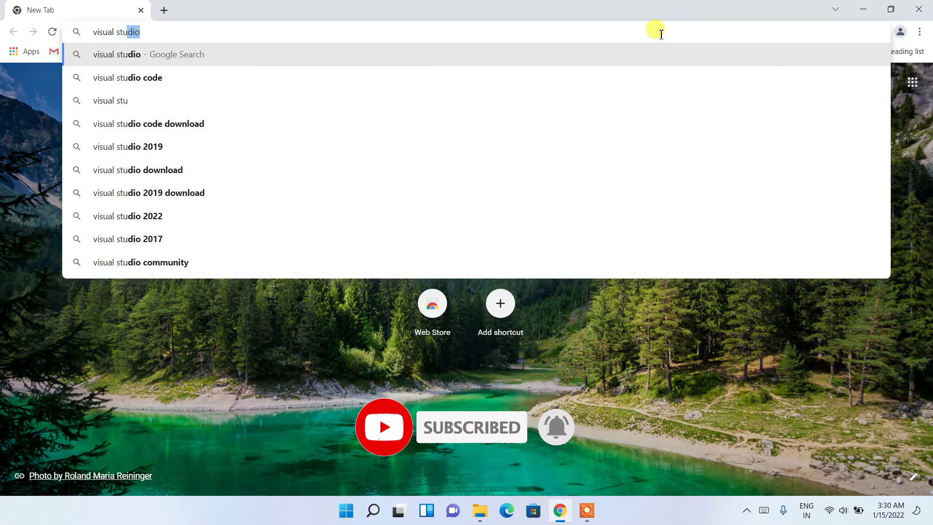
key("Down")
key("End")
key("Down")
key("Down")
key("Up")
key("Return")
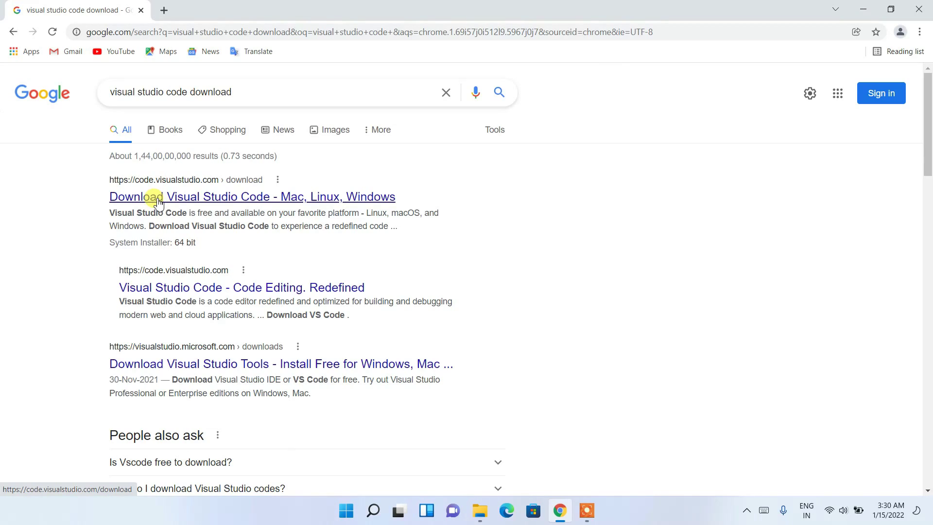
Step: Open the official VS Code download page and start the Windows installer download
left_click(210, 203)
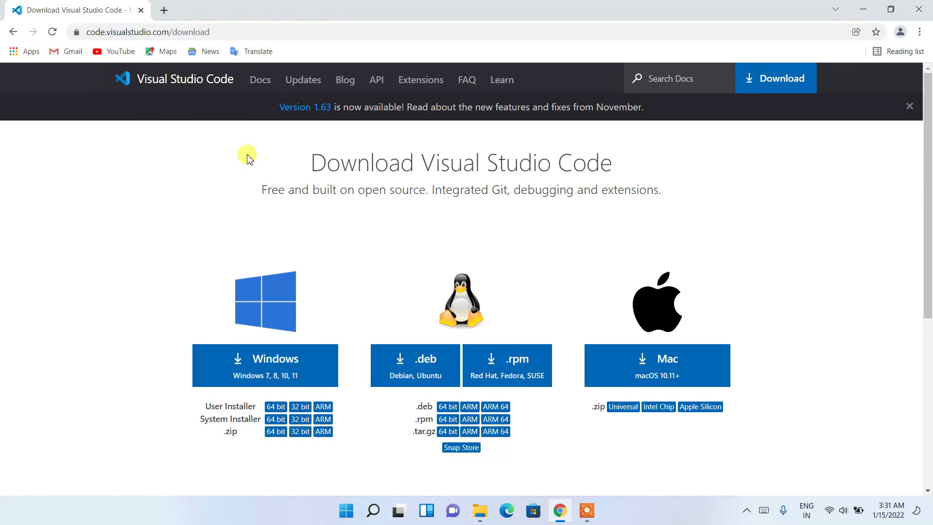
scroll(248, 157, "down", 3)
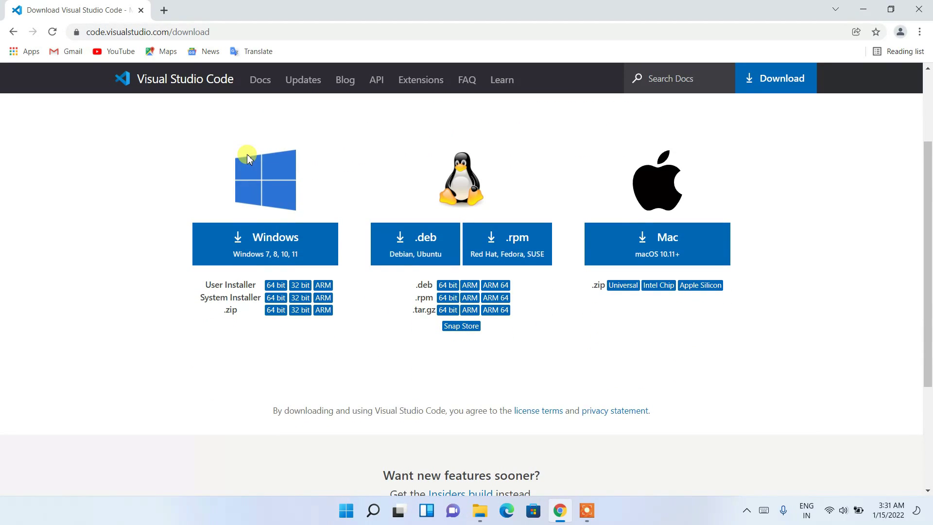
left_click(274, 254)
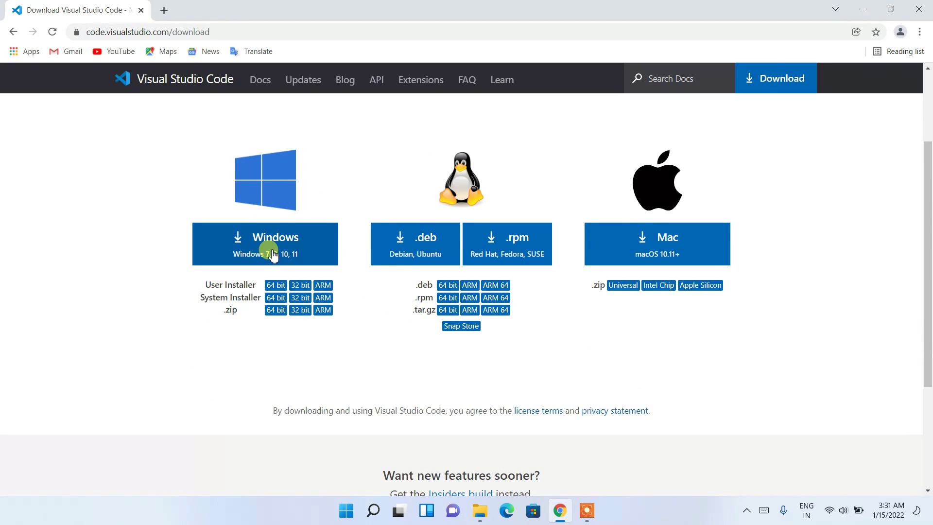
left_click(687, 246)
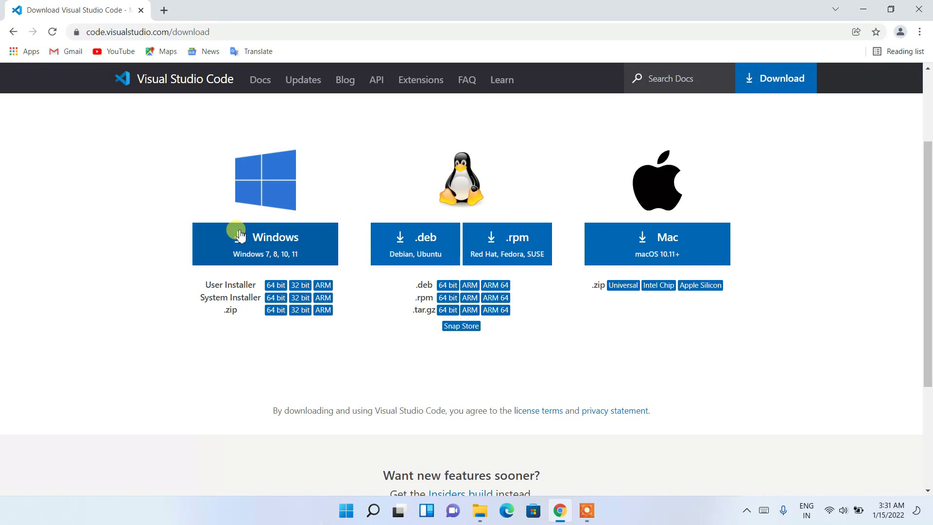
left_click(282, 248)
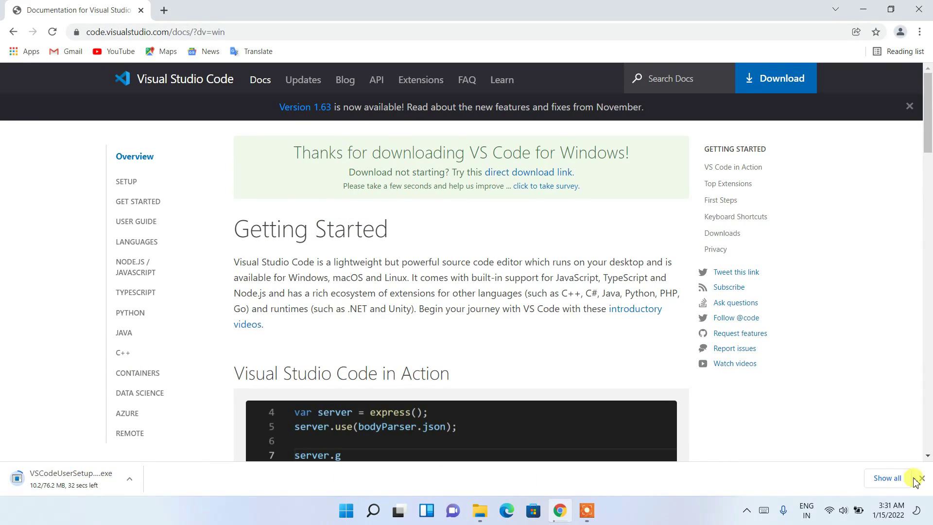
Step: Cancel the installer download, remove it from the downloads list, and minimize Chrome
left_click(880, 480)
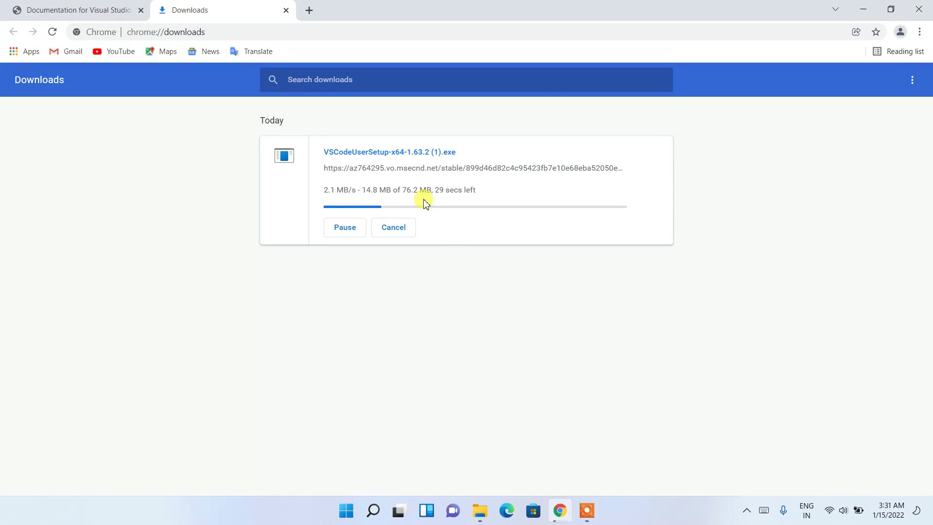
left_click(394, 227)
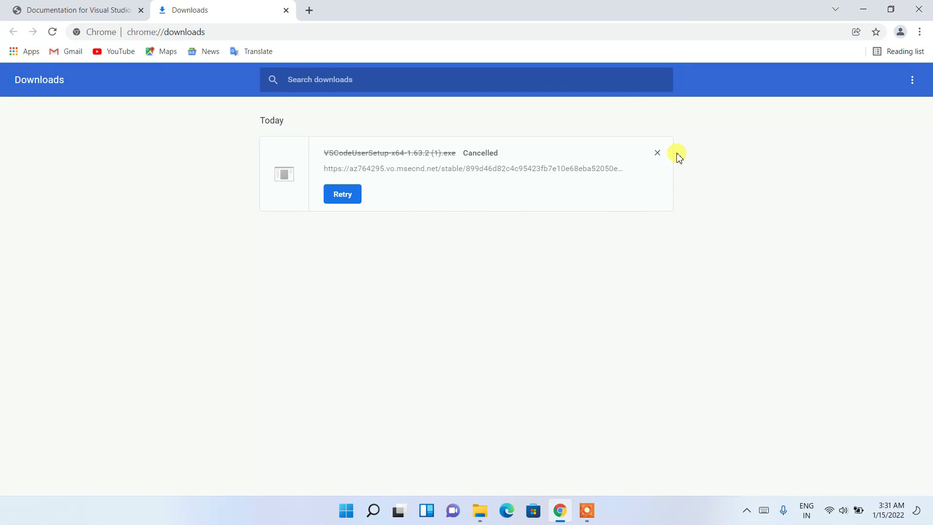
left_click(657, 153)
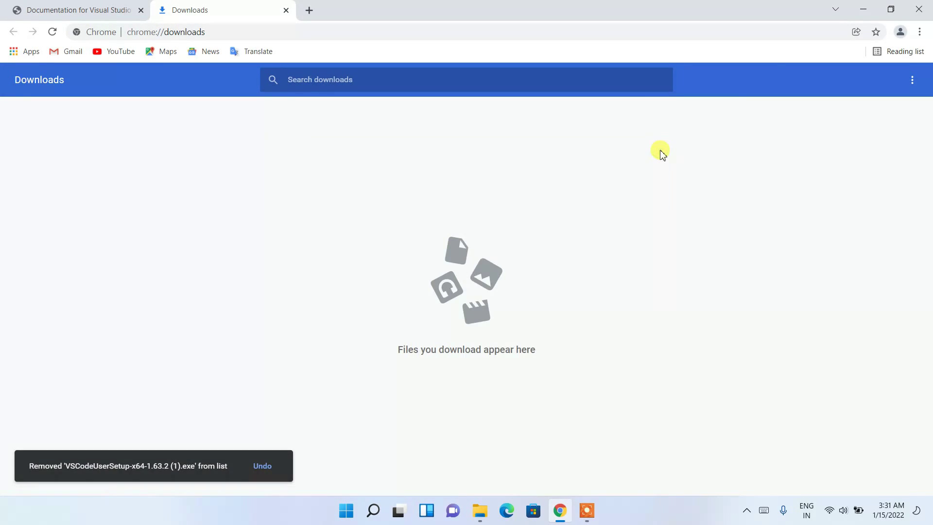
left_click(862, 6)
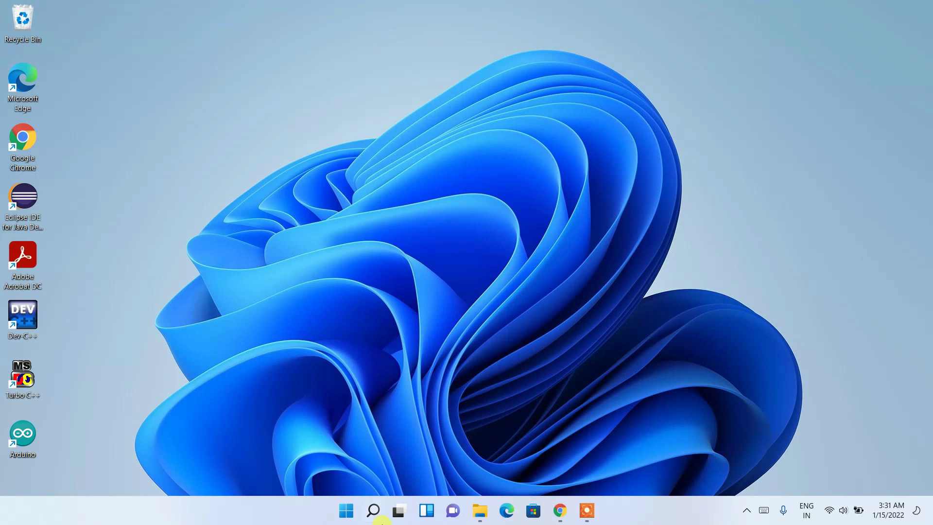
Step: Run VSCodeUserSetup-x64-1.63.2 from the Downloads › Software folder in File Explorer
left_click(479, 512)
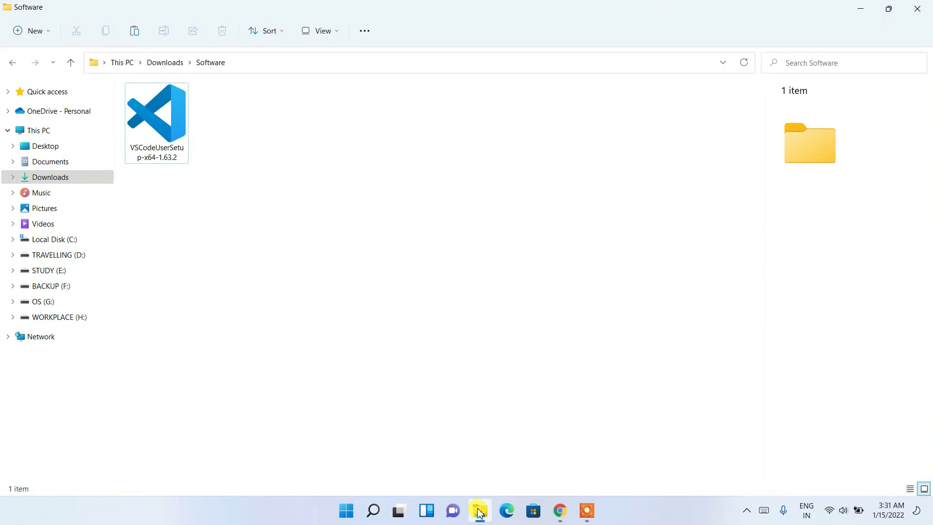
left_click(153, 138)
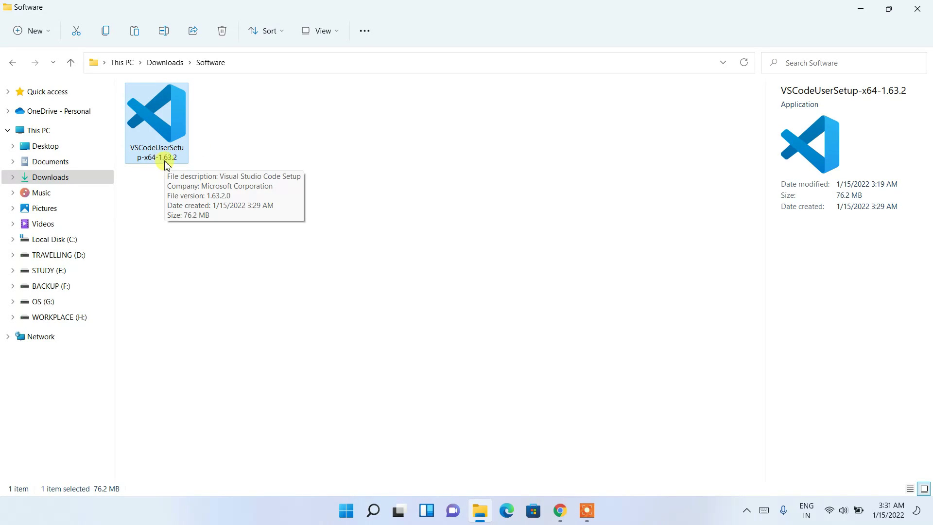
double_click(180, 130)
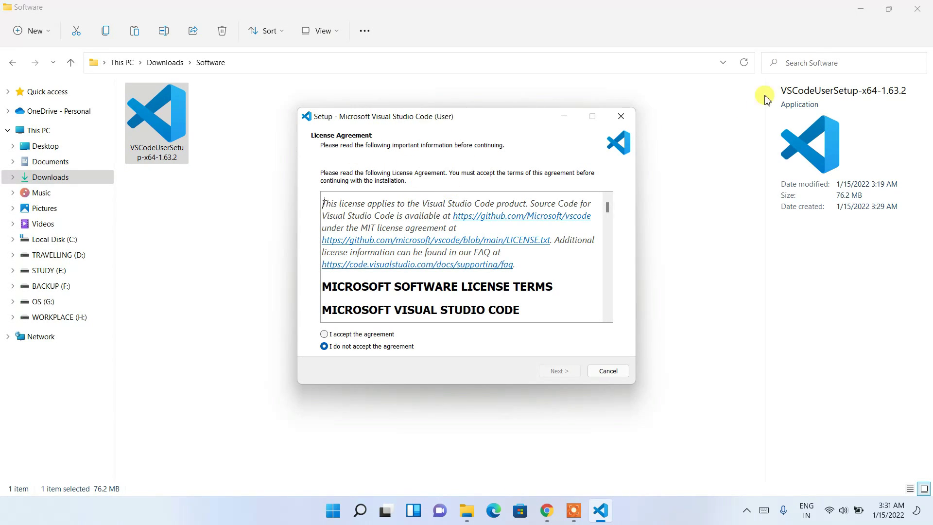
Step: Minimize File Explorer and accept the VS Code license agreement
left_click(864, 6)
left_click(865, 6)
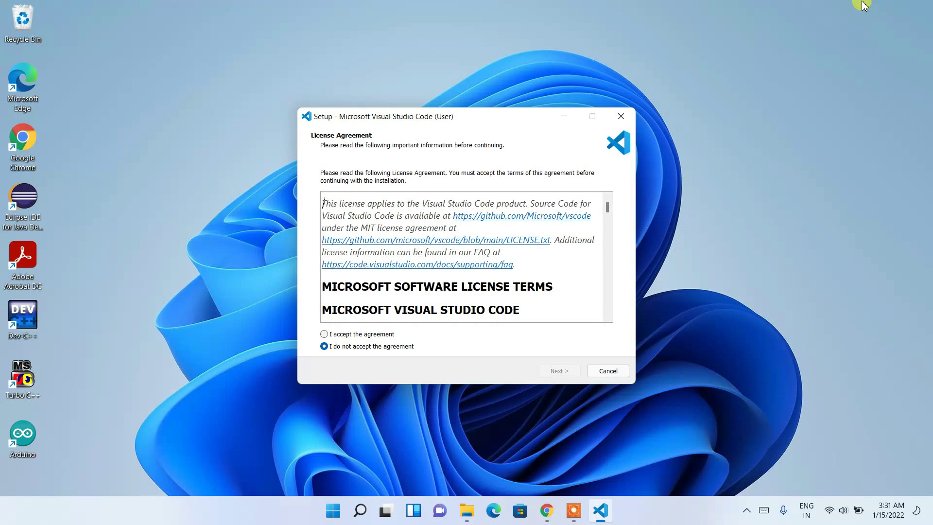
left_click(366, 334)
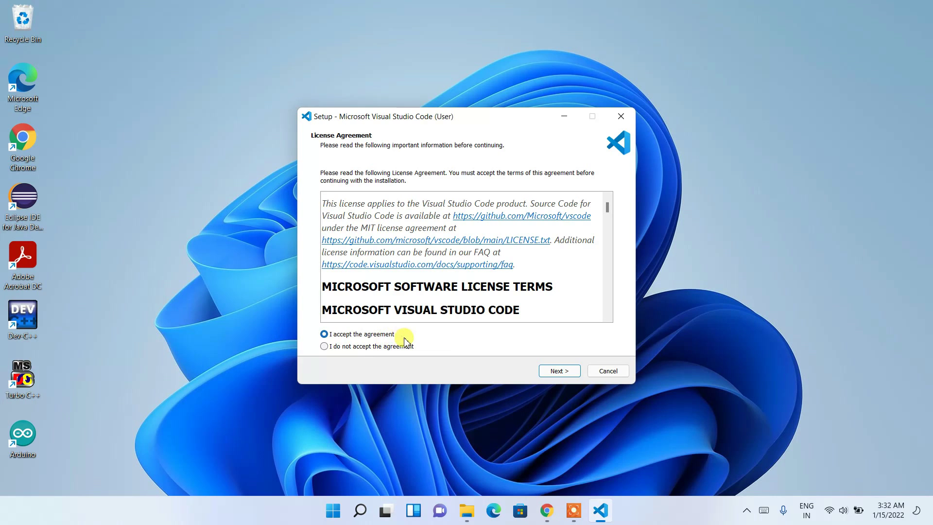
left_click(560, 371)
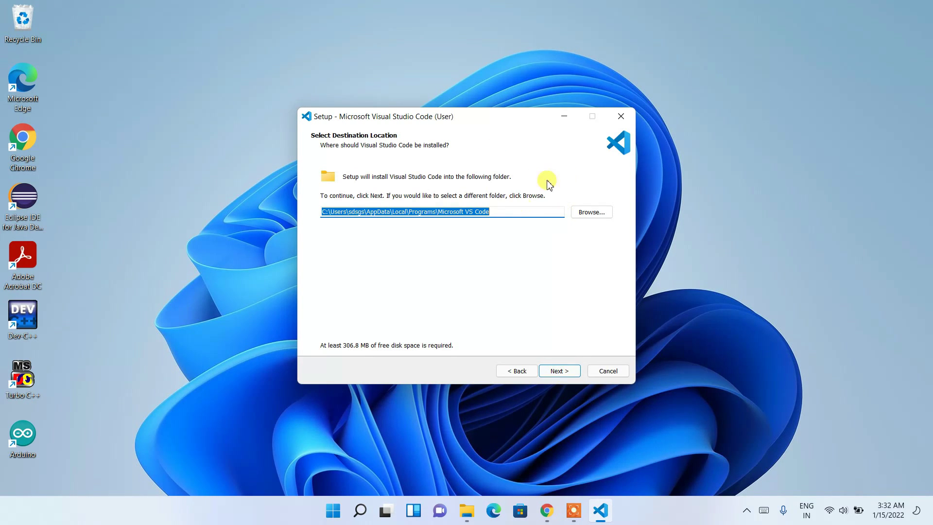
Step: Keep the default install location and default Start Menu folder name
left_click(508, 212)
left_click_drag(508, 211, 284, 202)
left_click(419, 213)
left_click_drag(418, 212, 506, 205)
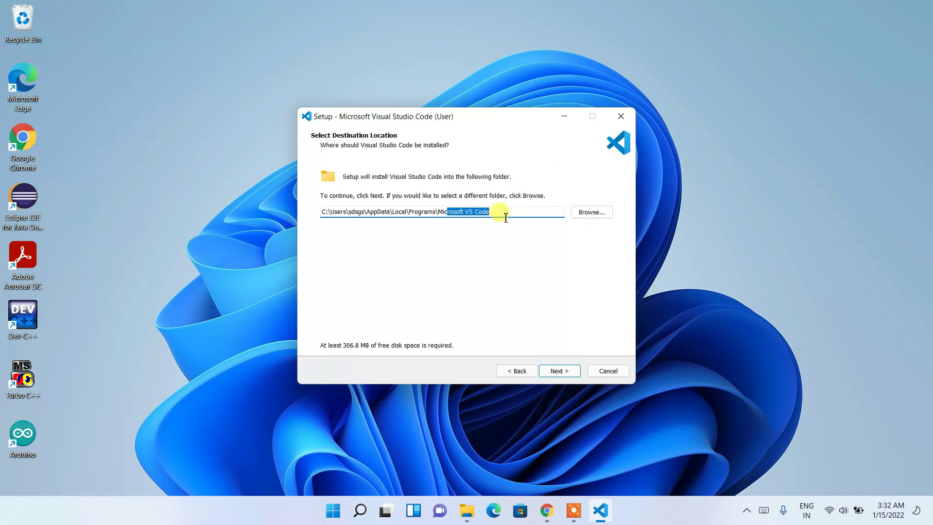
left_click(565, 372)
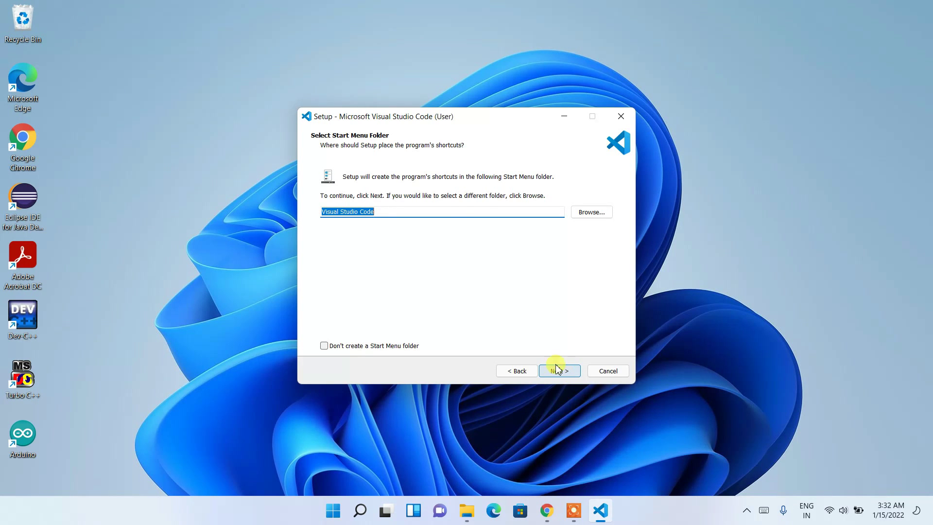
left_click_drag(397, 210, 243, 214)
Step: Add a desktop icon in the additional tasks and install VS Code to completion
left_click(560, 372)
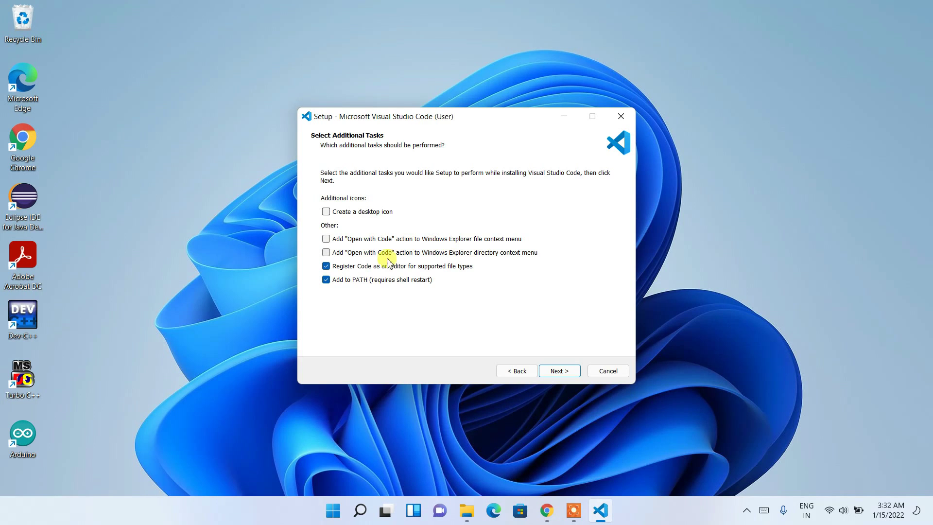
left_click(326, 211)
left_click(568, 375)
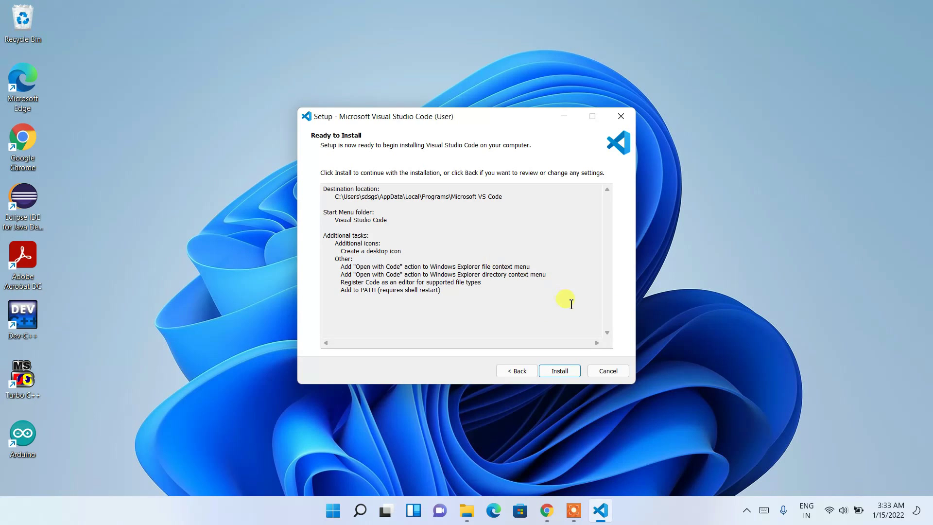
left_click(572, 372)
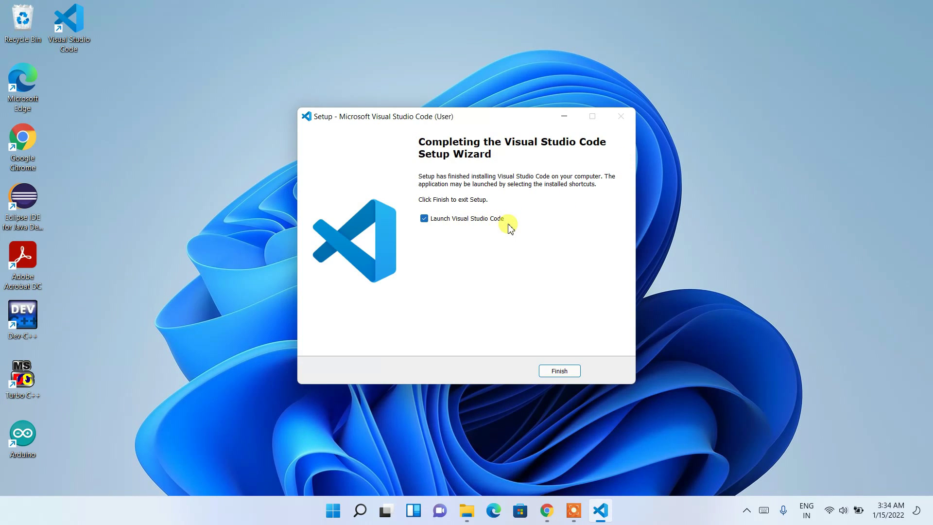
Step: Finish setup, maximize VS Code, and preview Light, Dark, High Contrast before settling on Dark
left_click(556, 370)
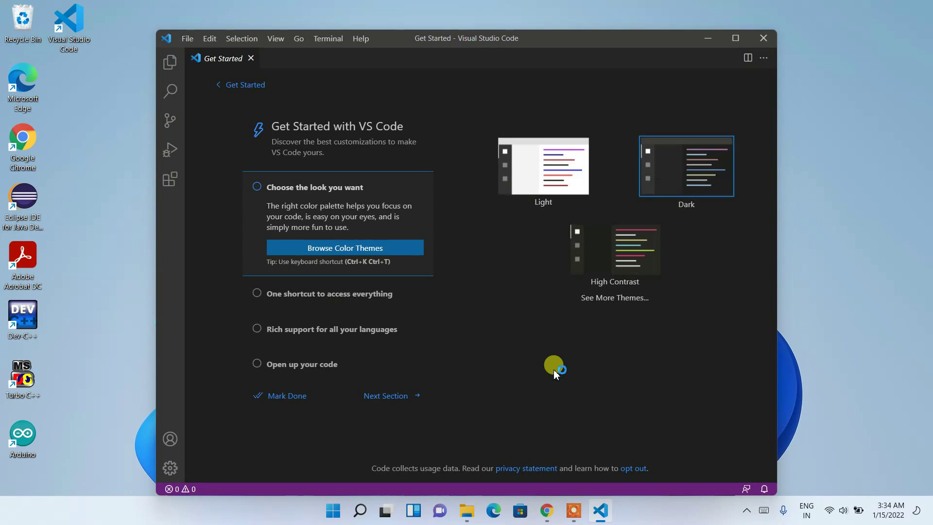
left_click(735, 38)
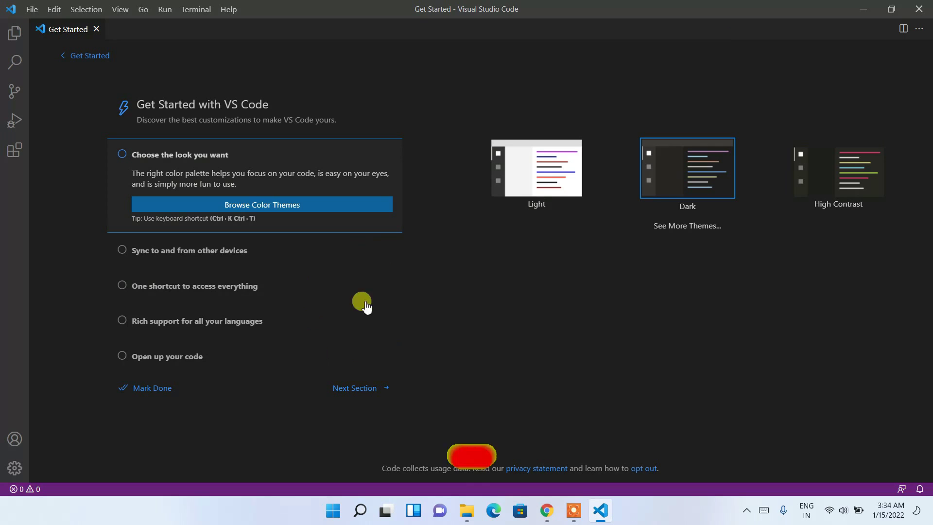
left_click(537, 200)
left_click(663, 181)
left_click(808, 183)
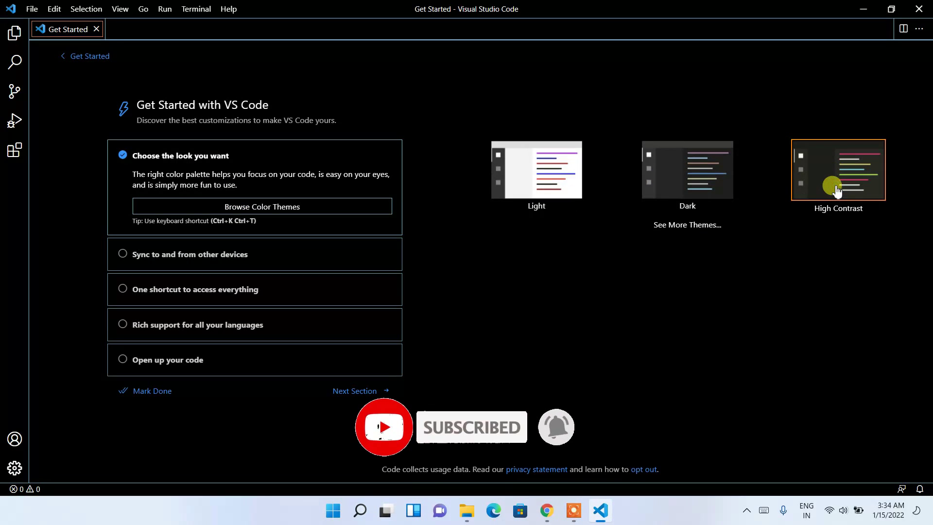
left_click(690, 181)
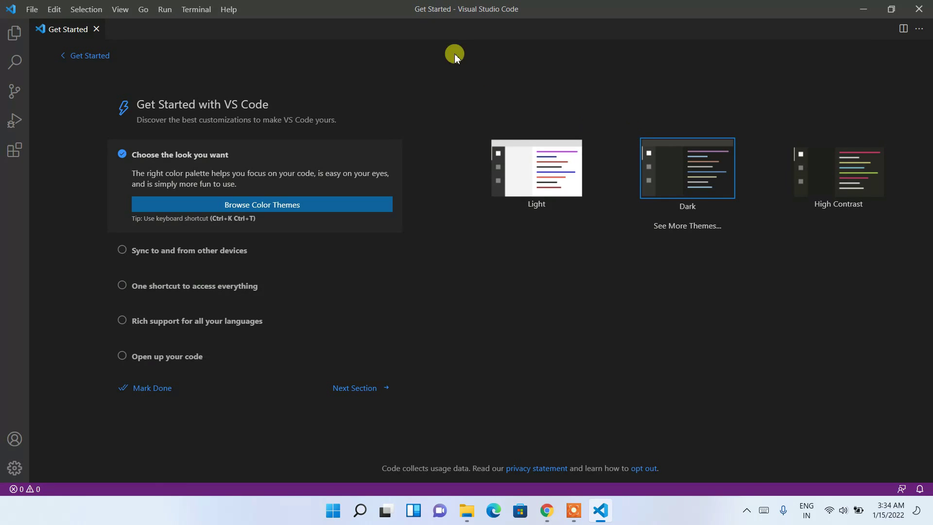
Step: Create a new Untitled-1 file and set its language mode to HTML
left_click(30, 13)
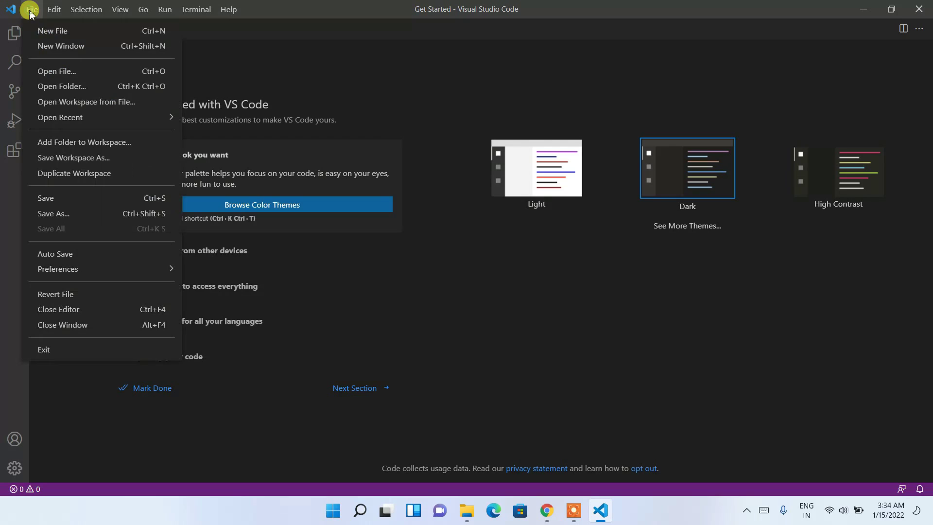
left_click(41, 31)
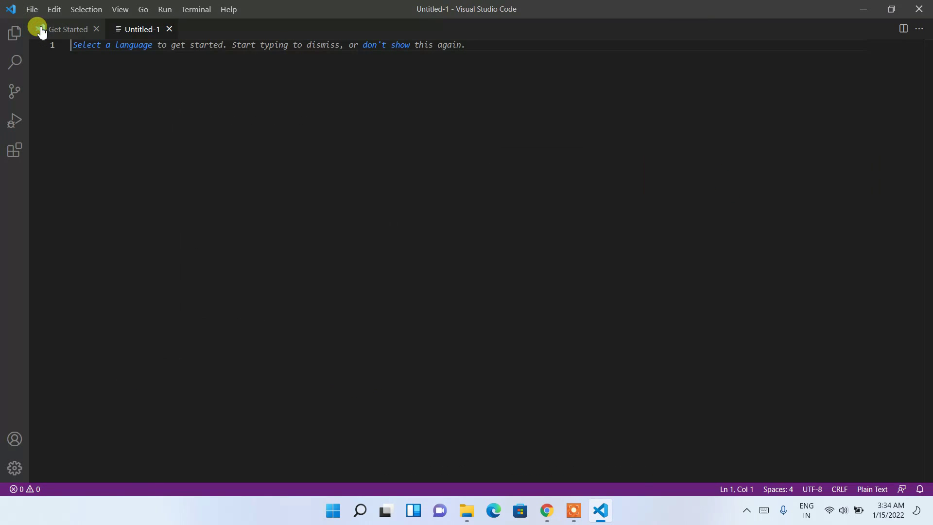
left_click(124, 52)
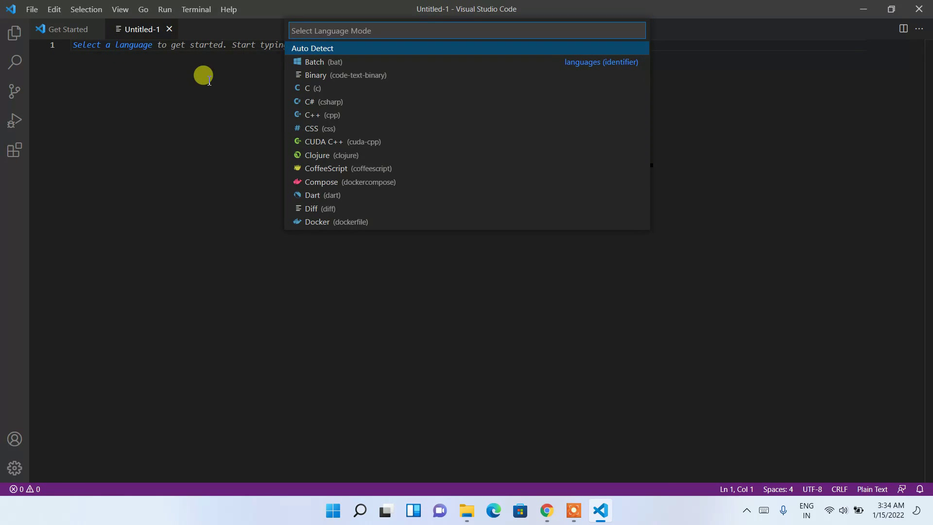
type("htm")
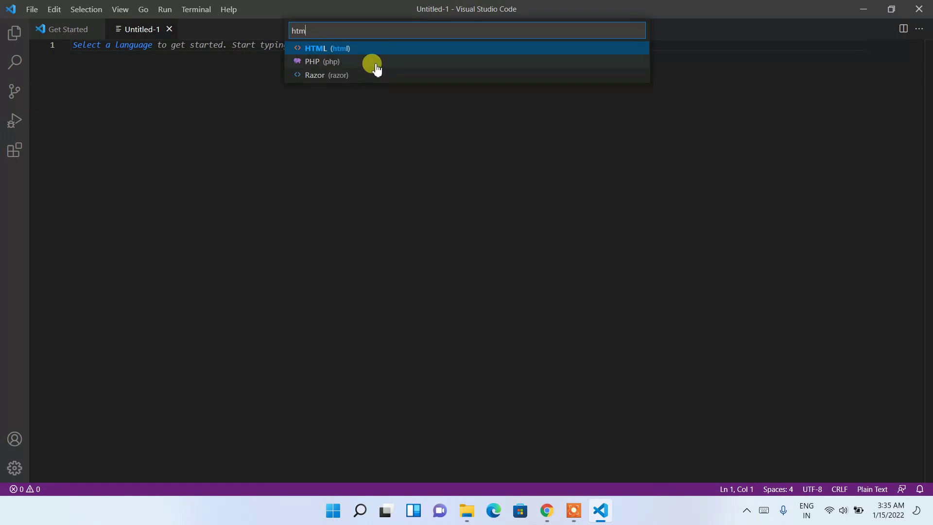
left_click(365, 48)
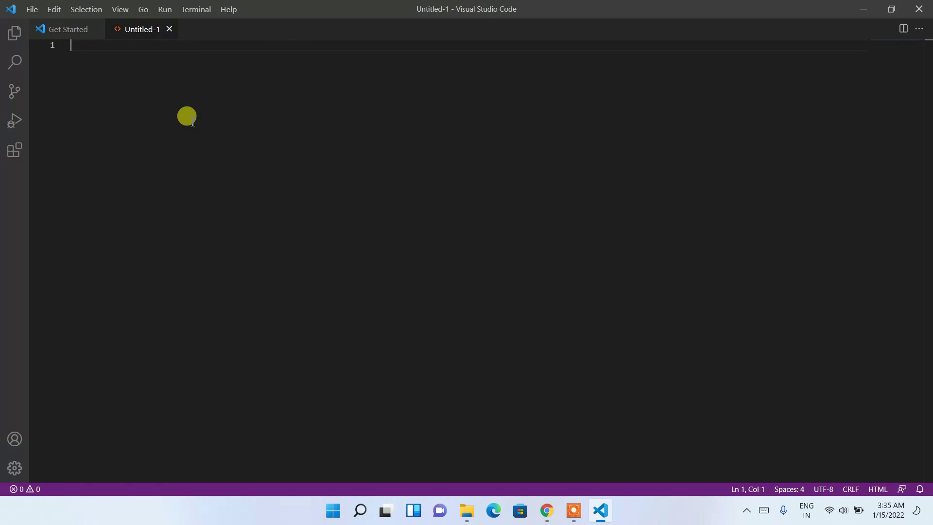
Step: Expand 'html' into the Emmet html:5 boilerplate
type("html")
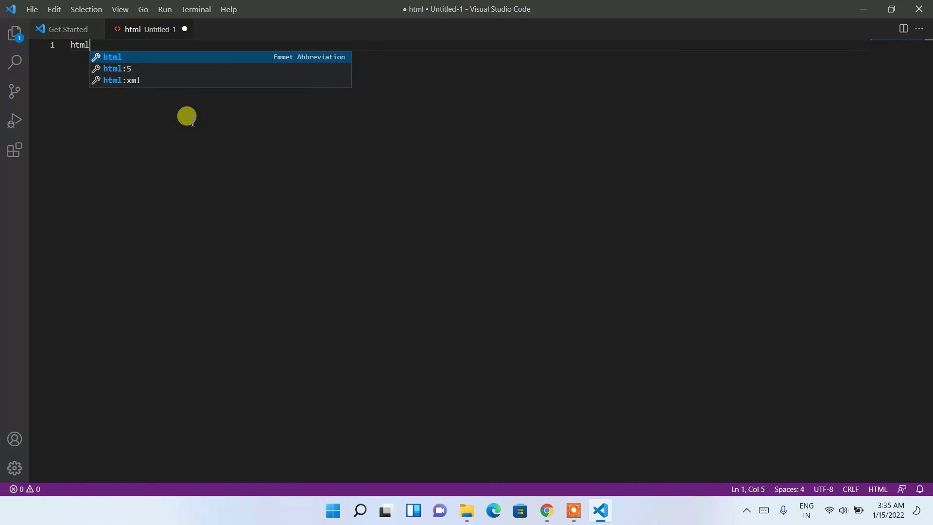
key("Down")
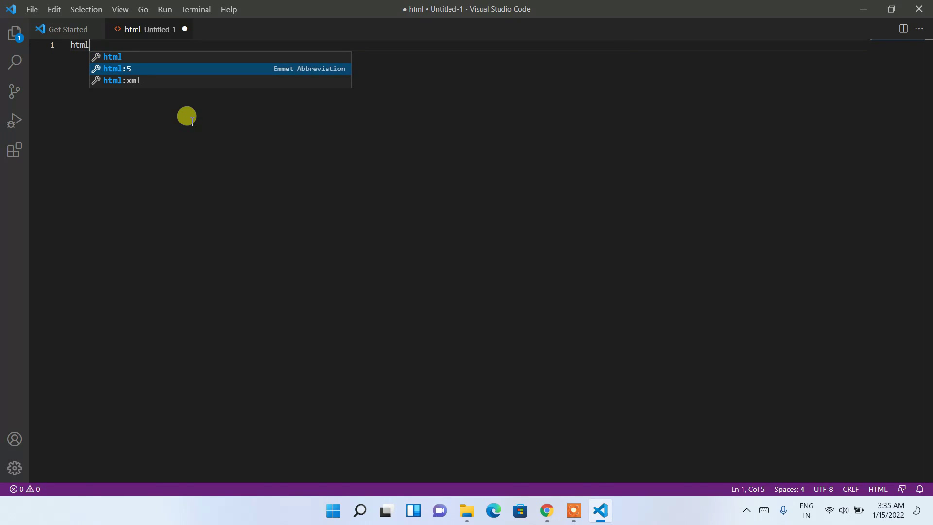
key("Return")
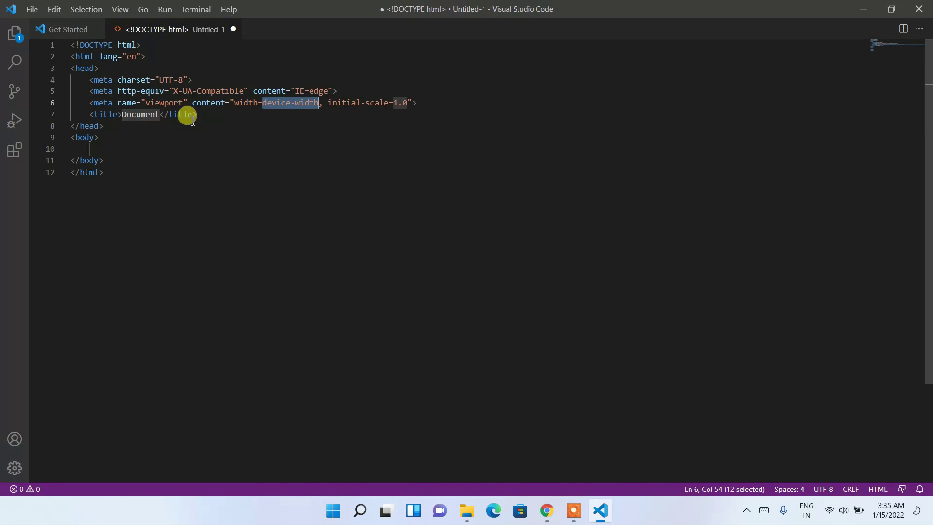
Step: Add an <h1>Hello World!! heading on a new line inside the body
left_click(154, 210)
left_click_drag(154, 211, 73, 11)
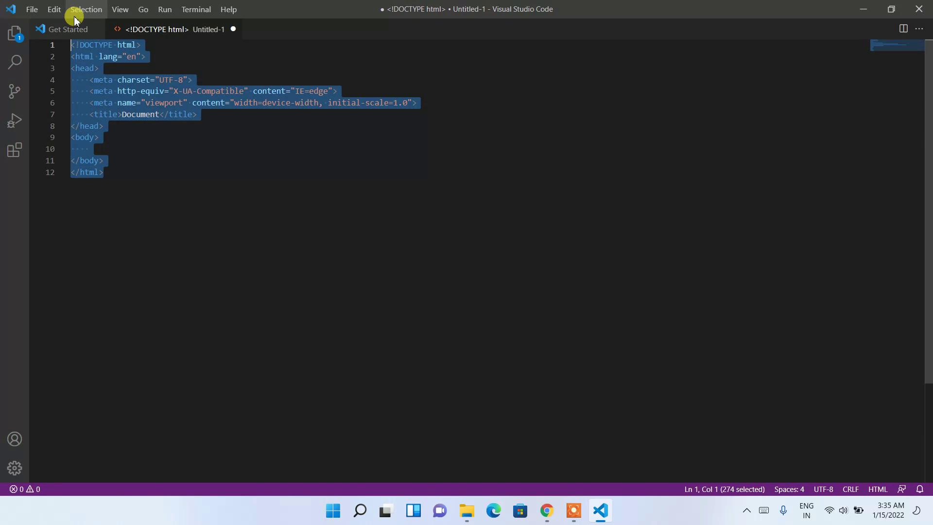
left_click(152, 178)
left_click_drag(152, 178, 100, 38)
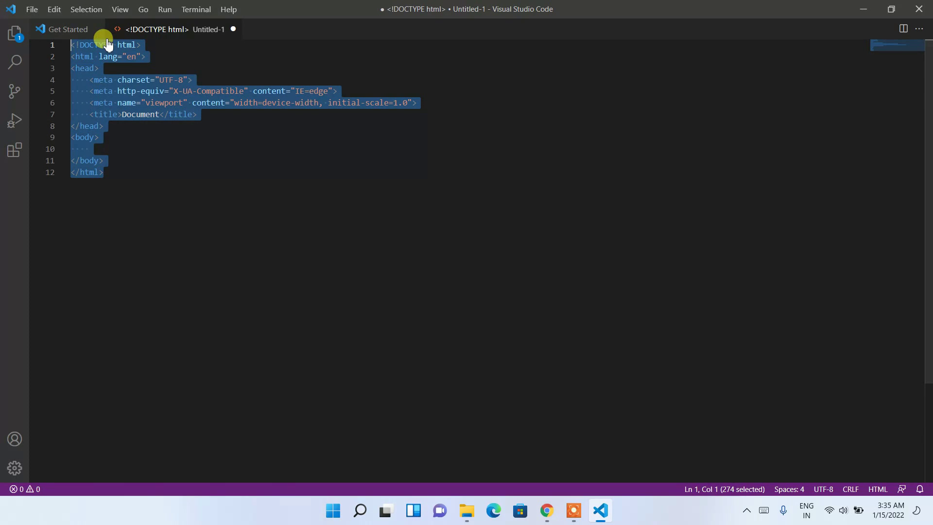
left_click(163, 102)
left_click(129, 137)
key("Return")
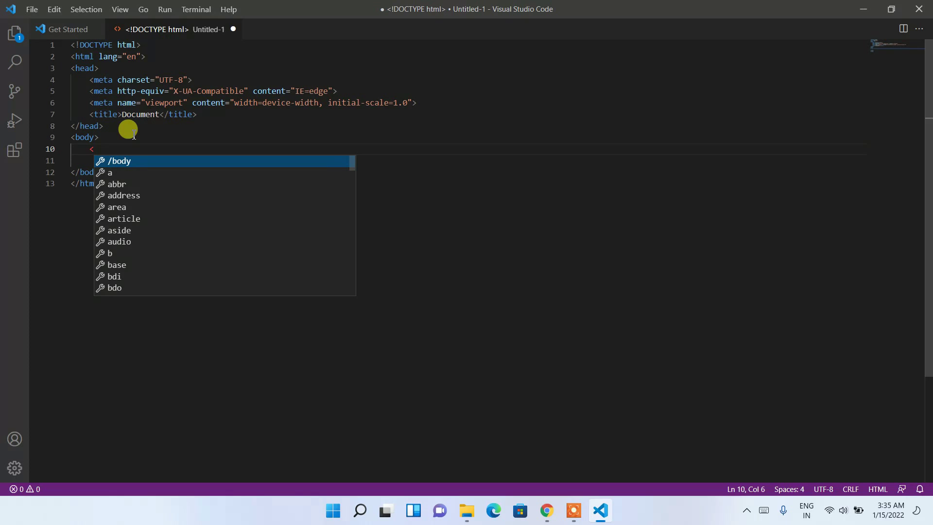
type("<h1")
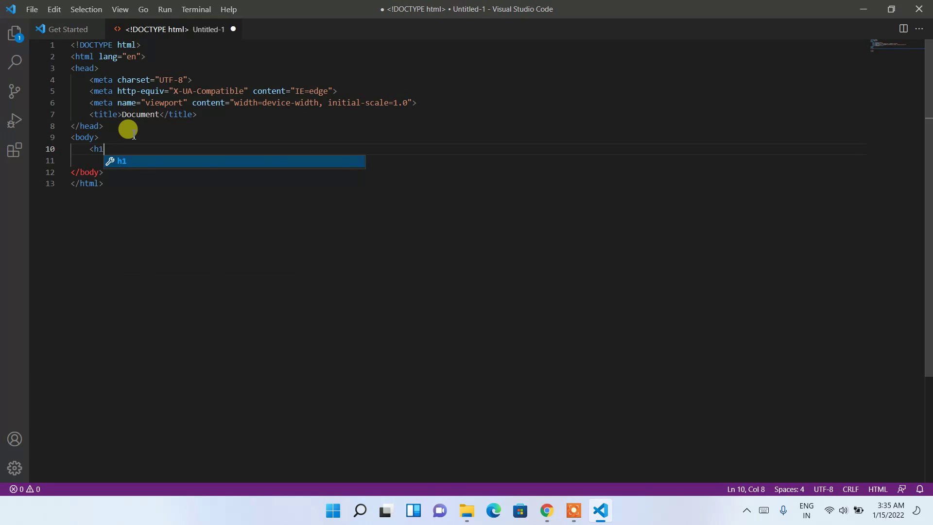
type(">Hello W")
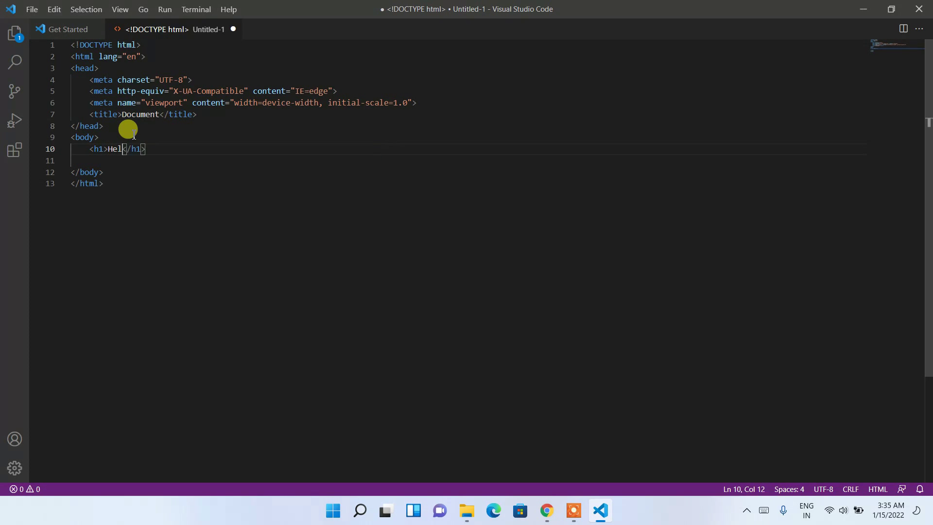
type("orld!!")
Step: Save the file as index.html in the Documents folder
left_click(32, 9)
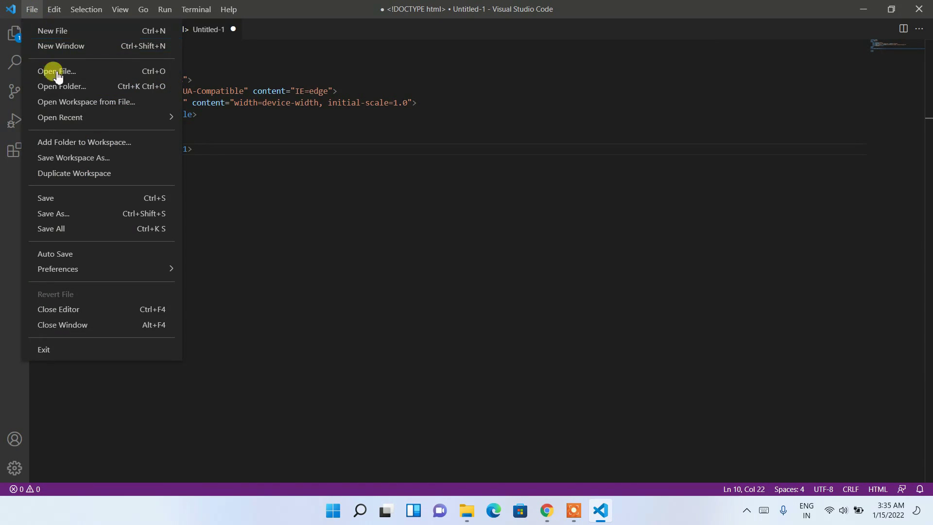
left_click(47, 198)
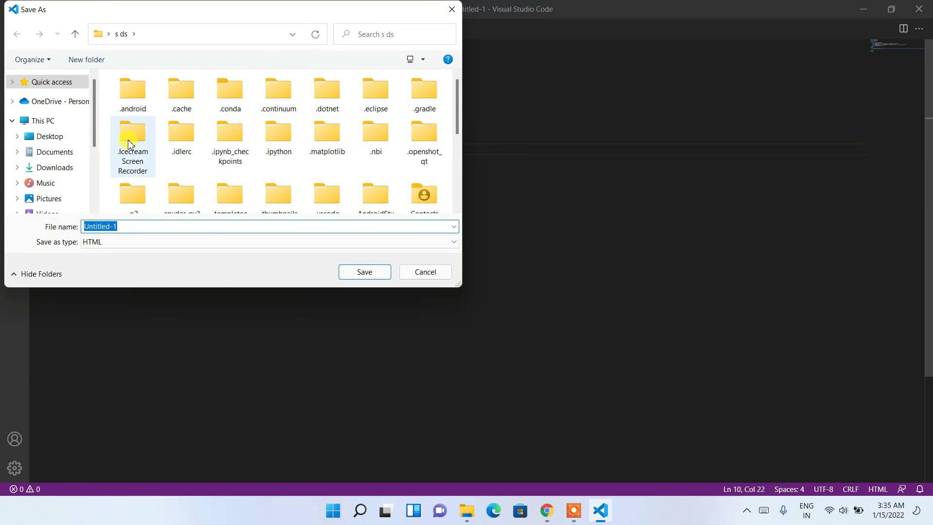
left_click(57, 156)
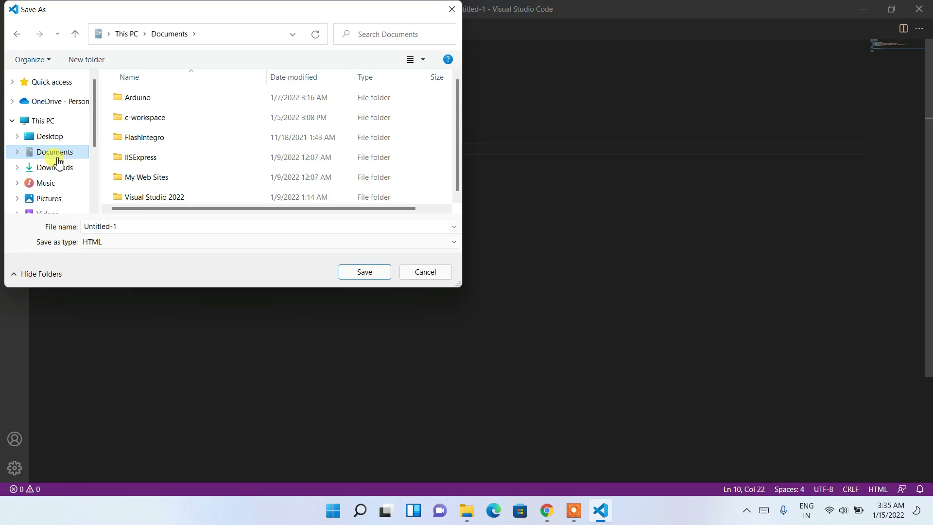
left_click(156, 224)
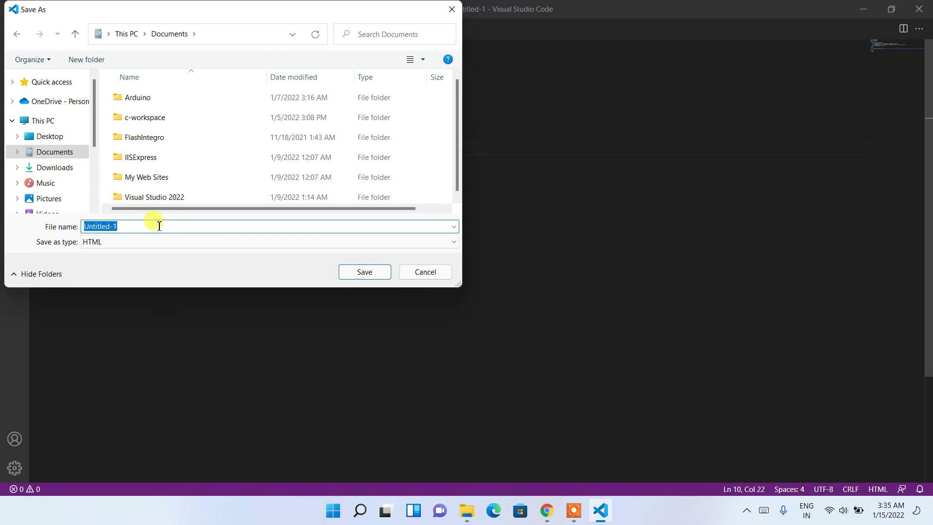
type("index.html")
key("Return")
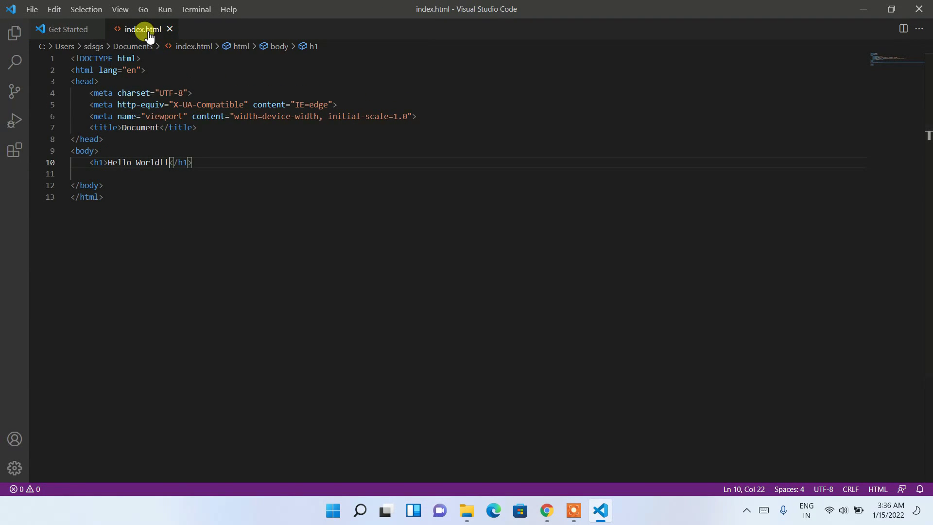
key("Down")
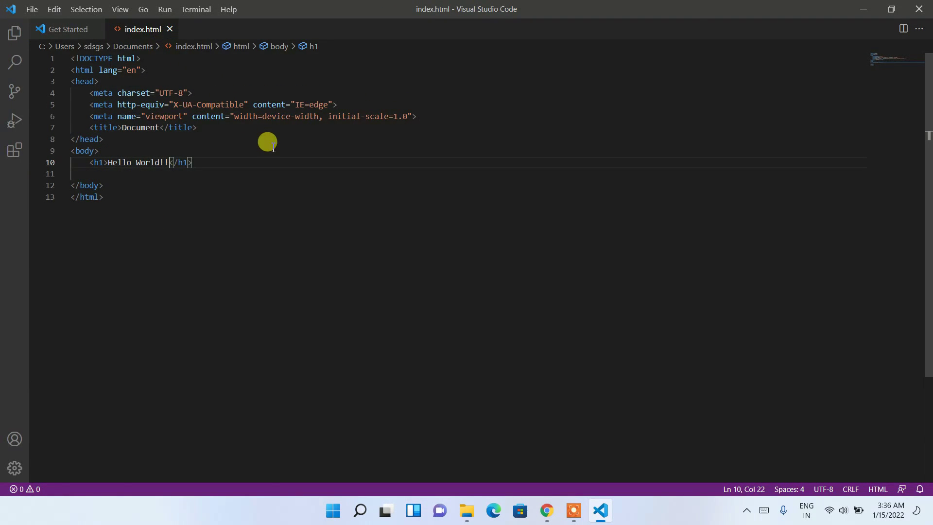
Step: Open Documents in File Explorer and open the index file
left_click(467, 510)
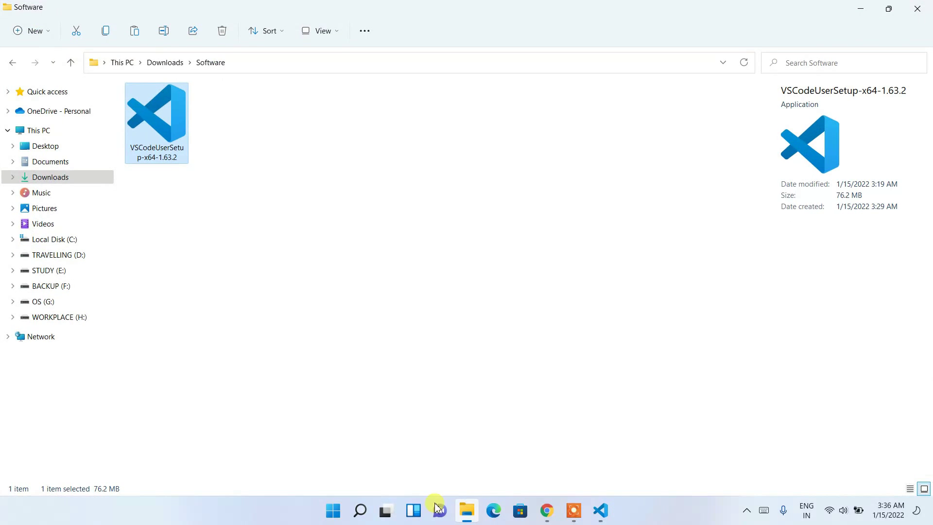
left_click(46, 161)
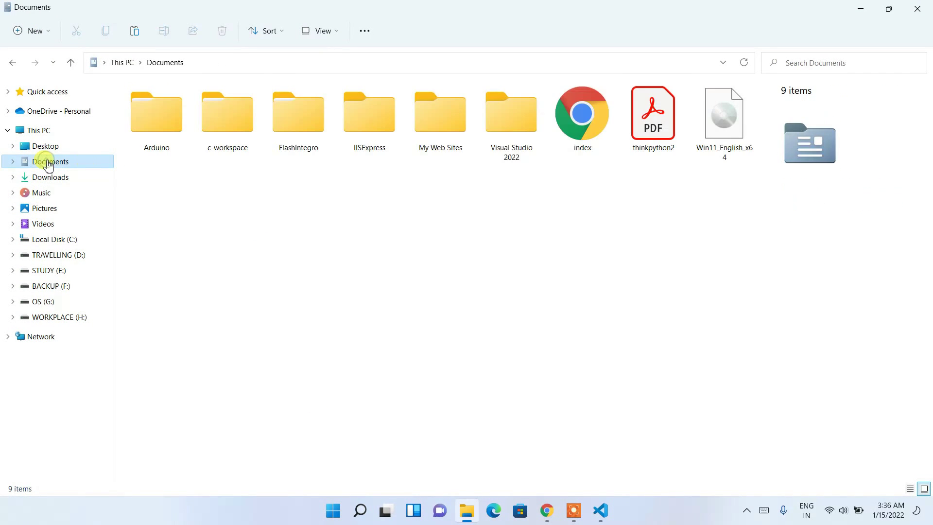
left_click(570, 124)
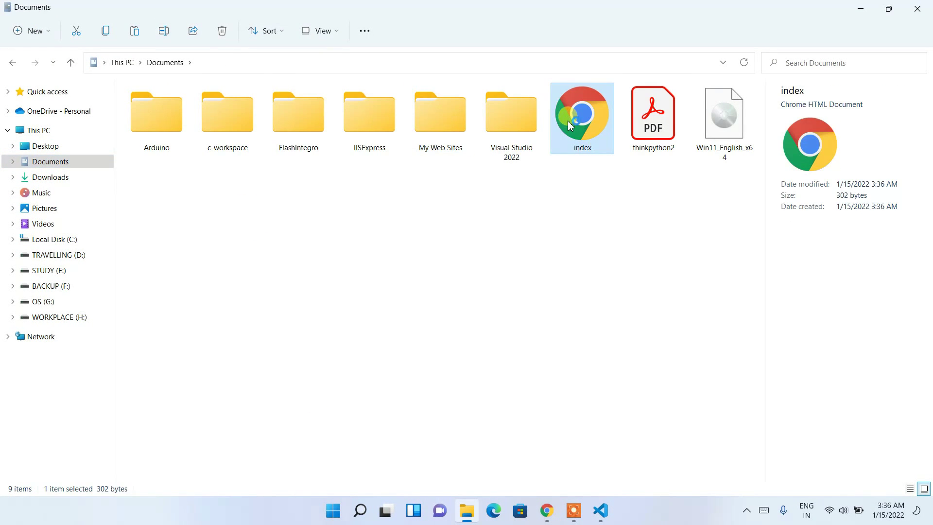
double_click(568, 122)
Step: Open index.html in Google Chrome, check the Hello World!! heading, then return to VS Code
left_click(451, 196)
double_click(451, 196)
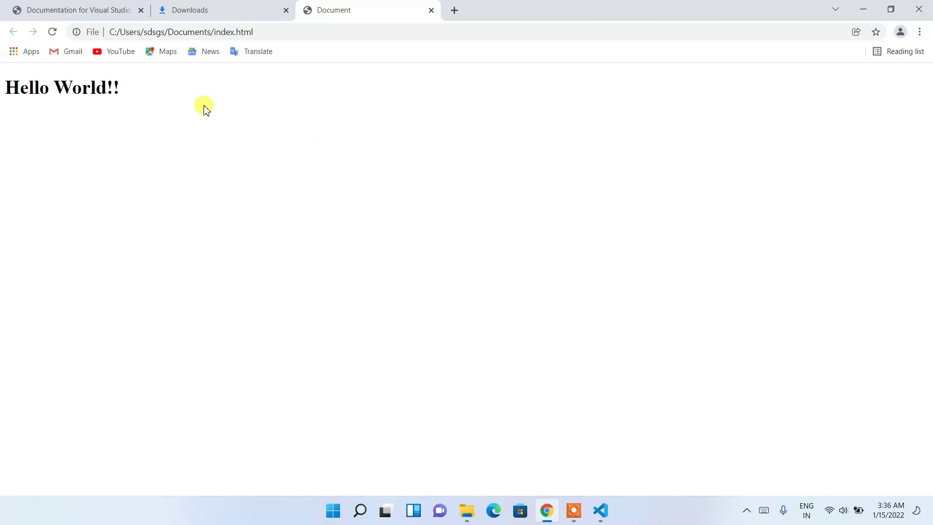
left_click_drag(189, 92, 1, 101)
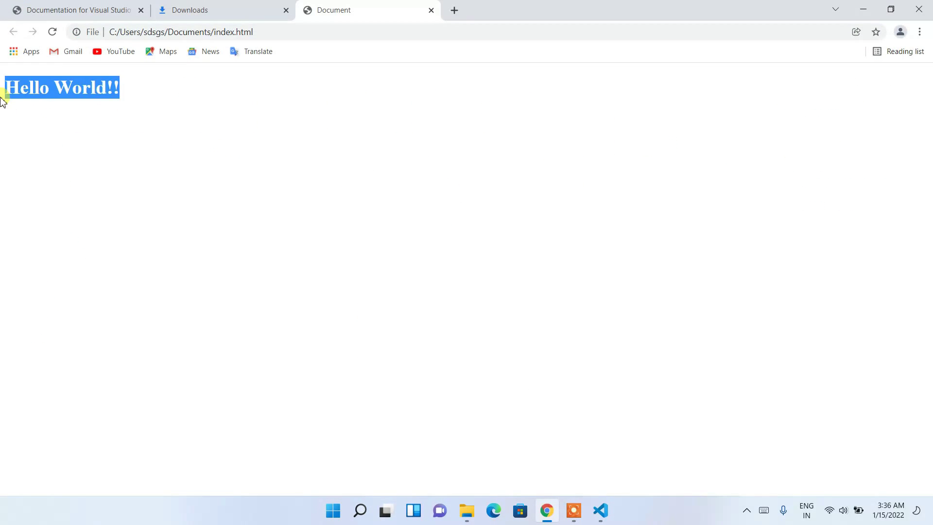
left_click(125, 120)
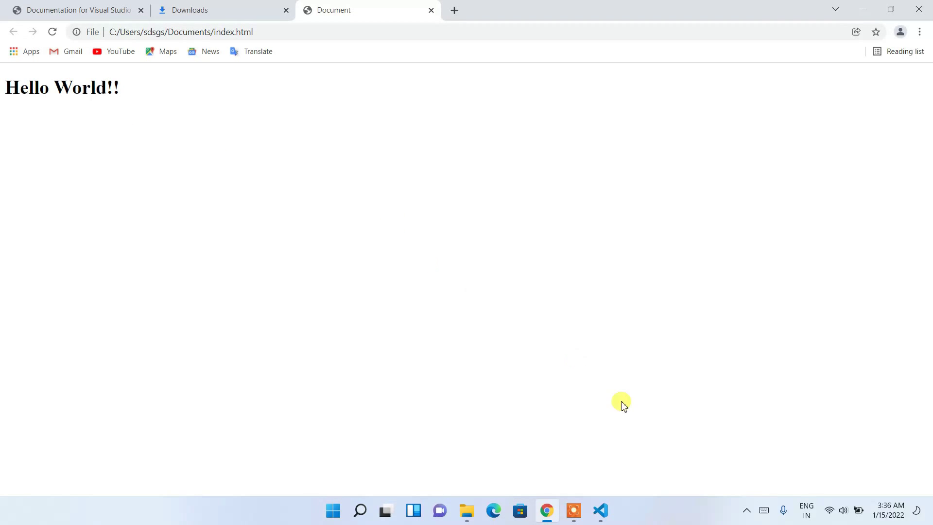
left_click(601, 511)
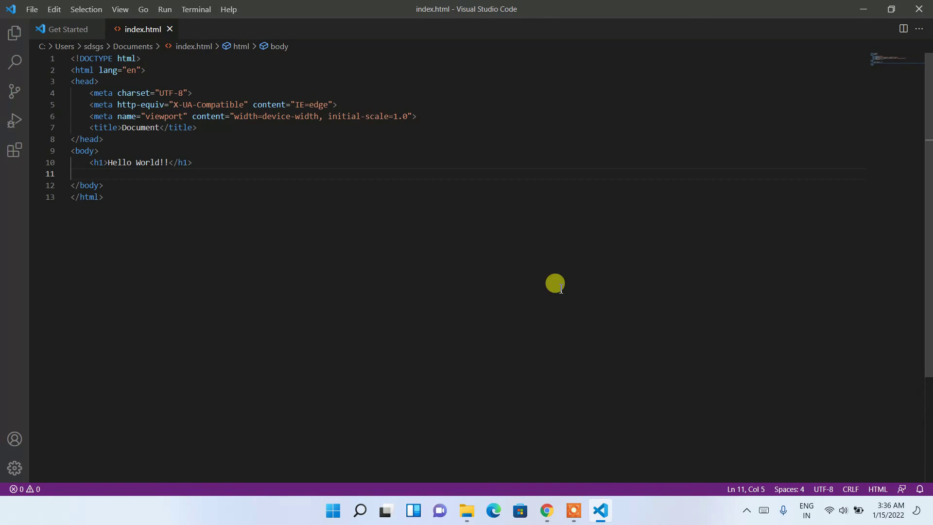